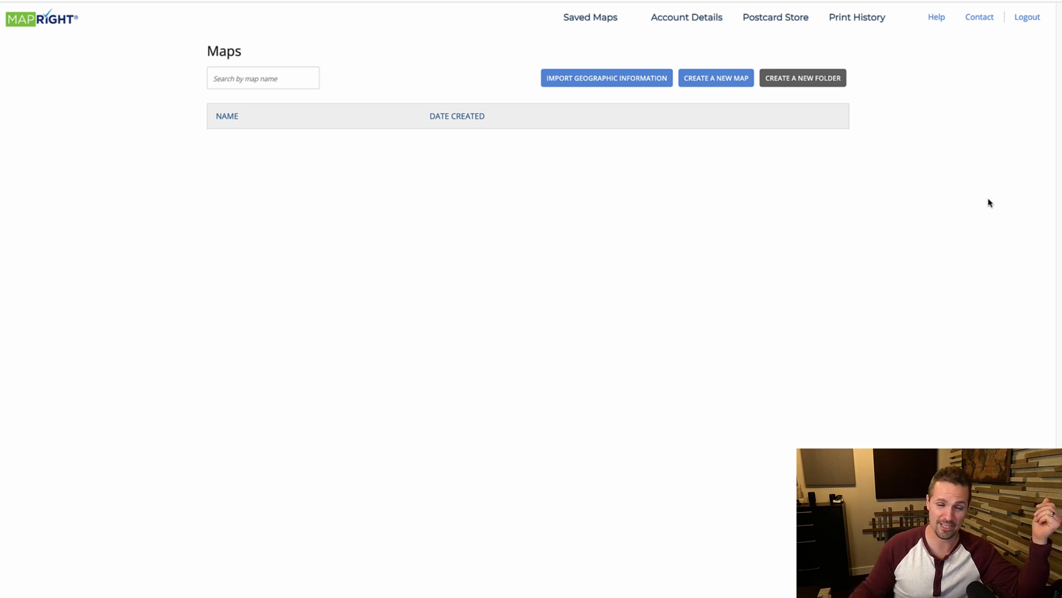
# - Create a new real estate map with Oregon as its state
pyautogui.click(743, 80)
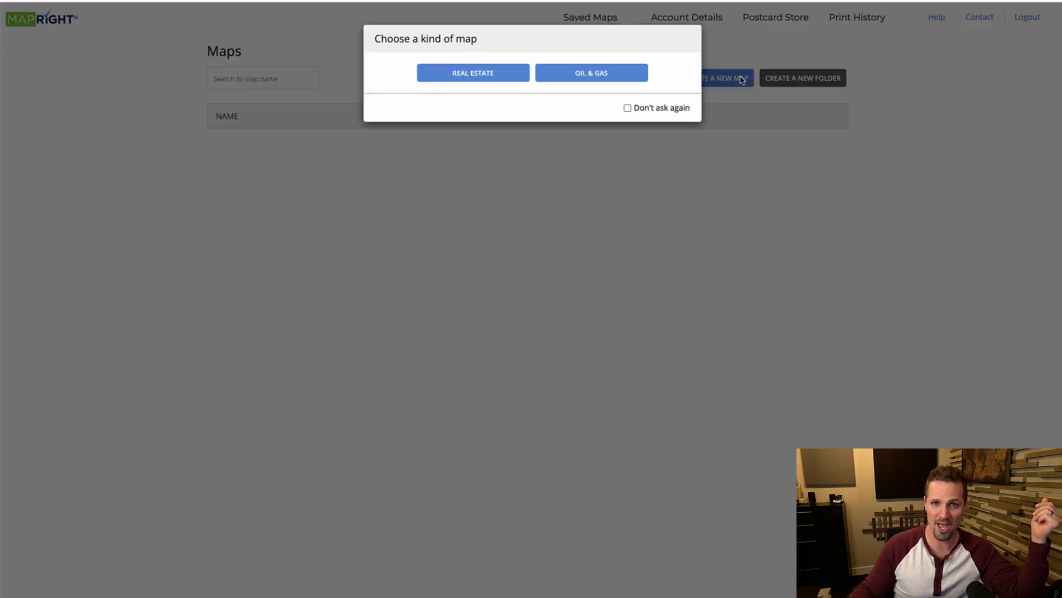
pyautogui.click(492, 73)
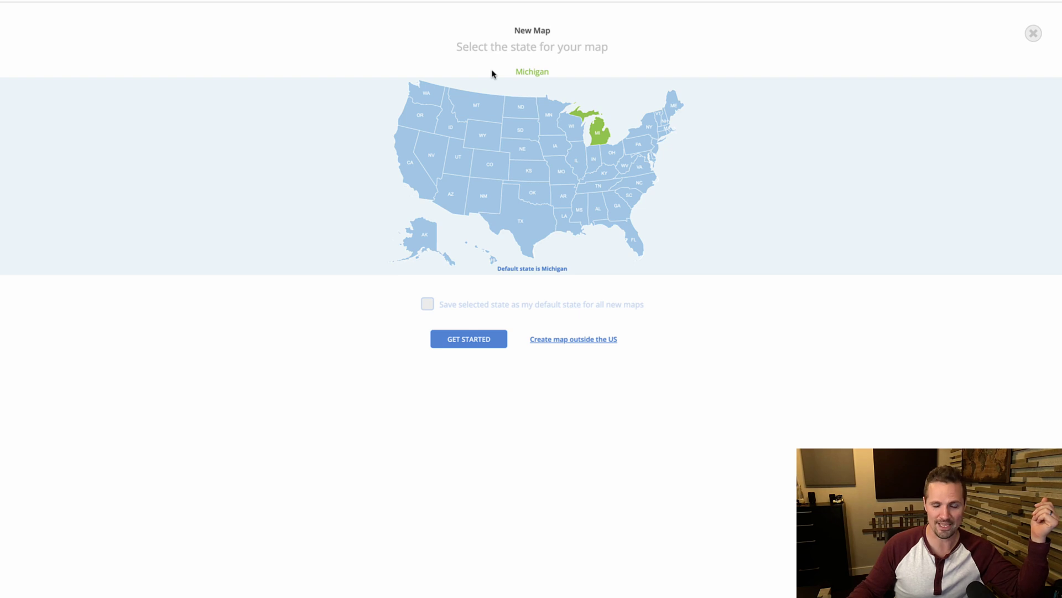
pyautogui.click(410, 117)
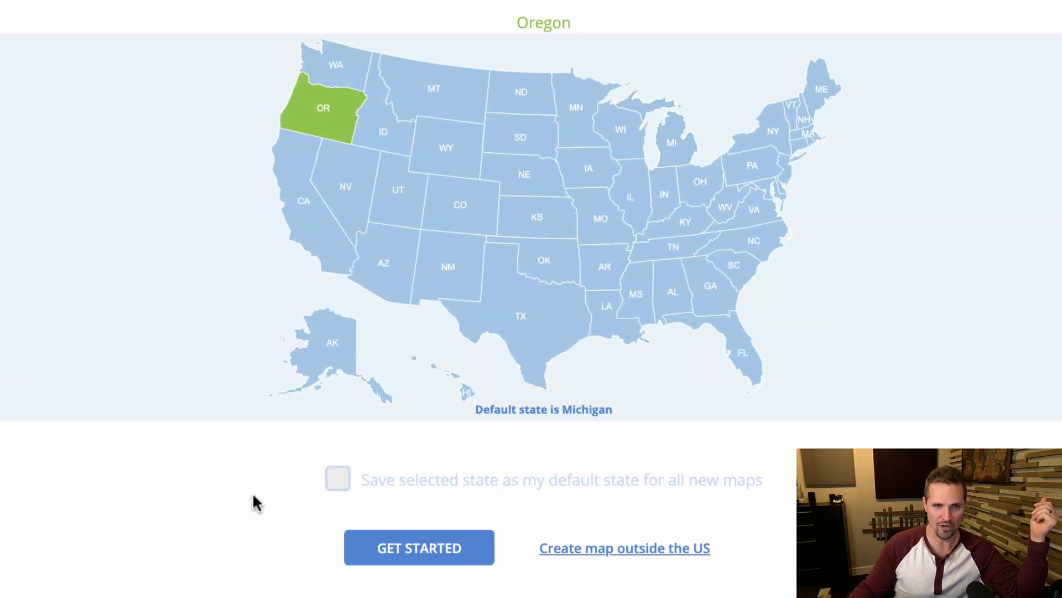
pyautogui.click(400, 541)
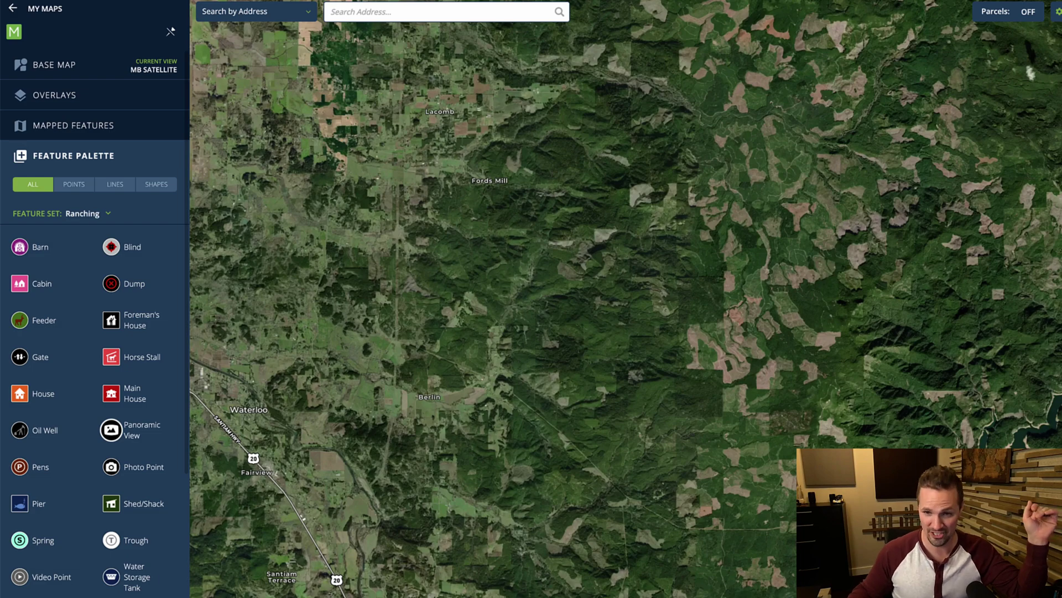
# - Turn on the Parcels overlay for the rural area around Bellinger Scale Rd
pyautogui.scroll(2, 570, 309)
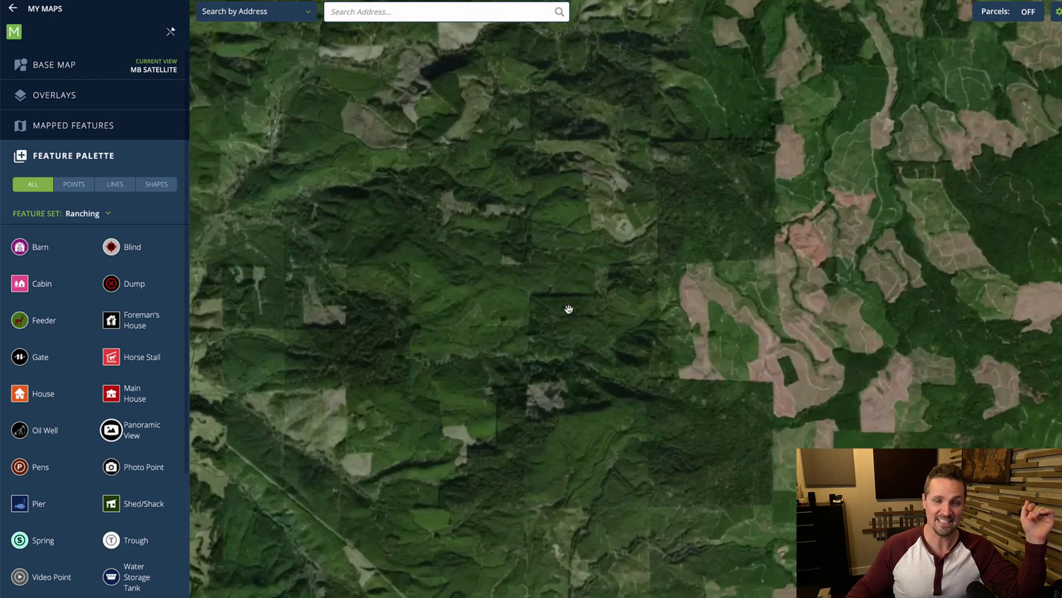
pyautogui.scroll(2, 531, 301)
pyautogui.moveTo(429, 276); pyautogui.dragTo(744, 391)
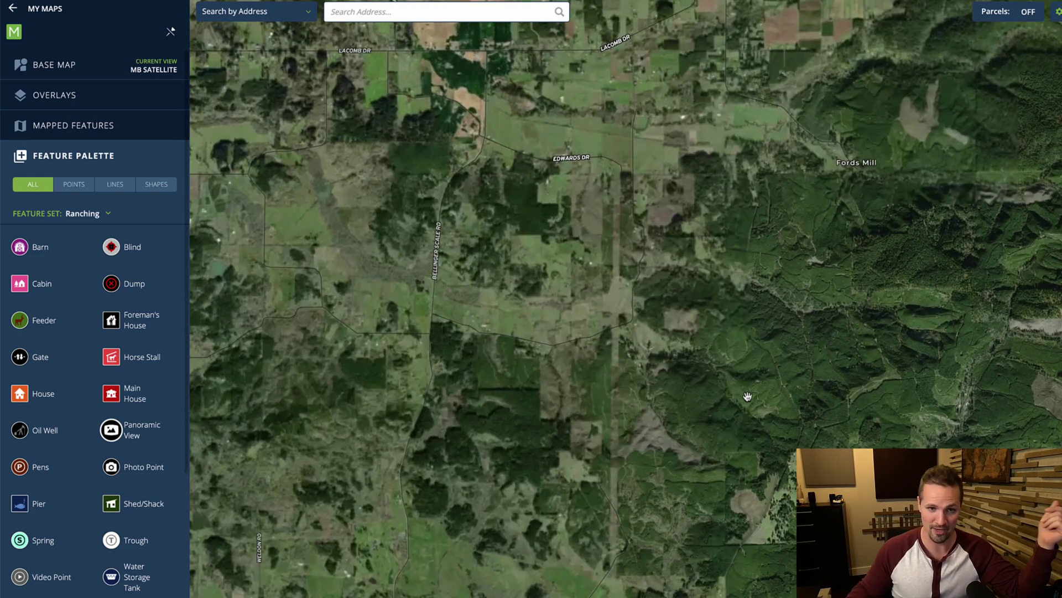
pyautogui.scroll(3, 382, 249)
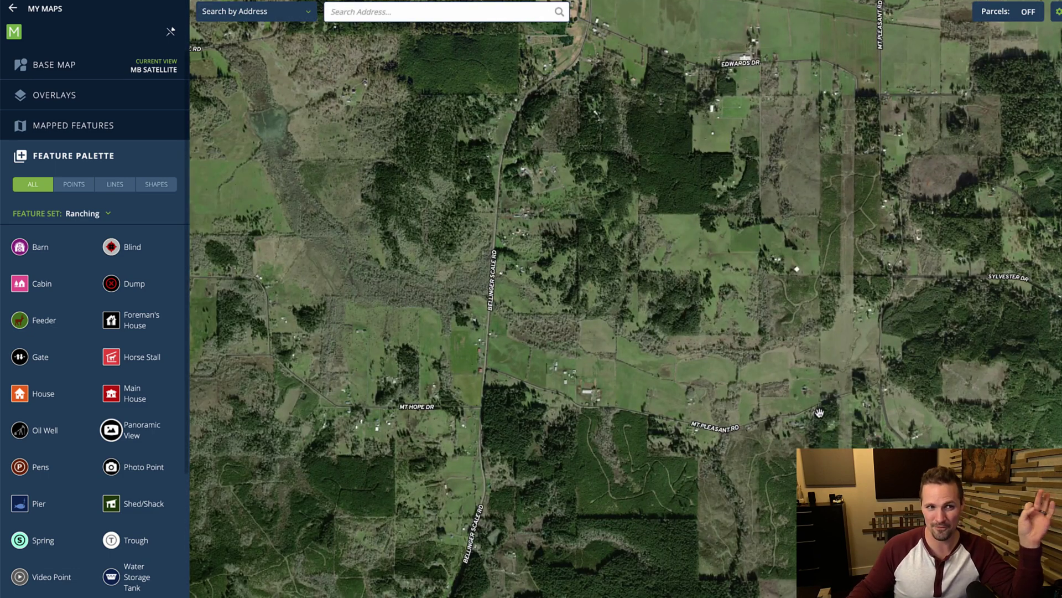
pyautogui.click(60, 97)
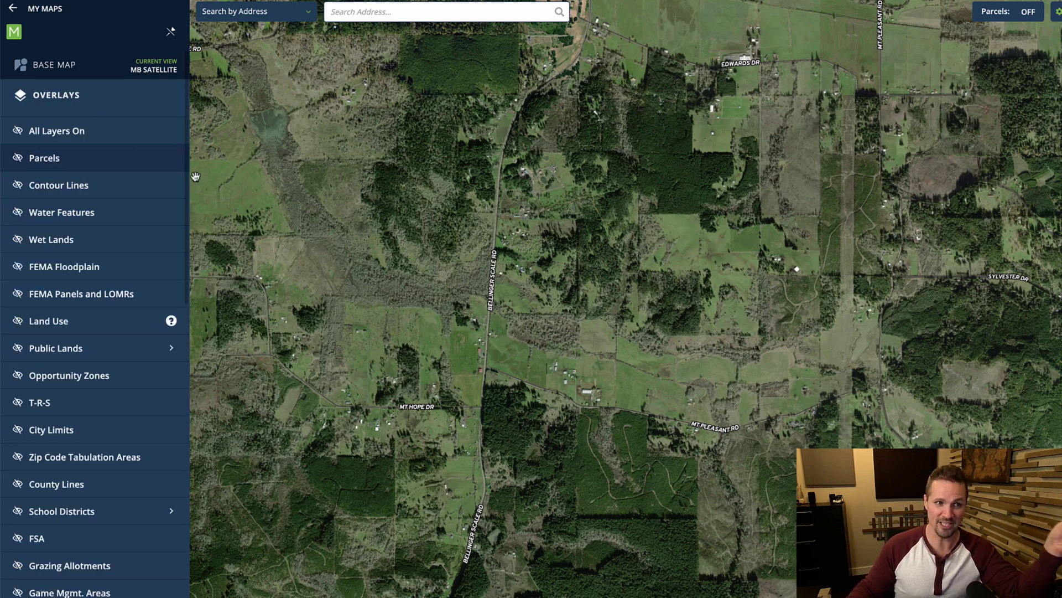
pyautogui.click(66, 156)
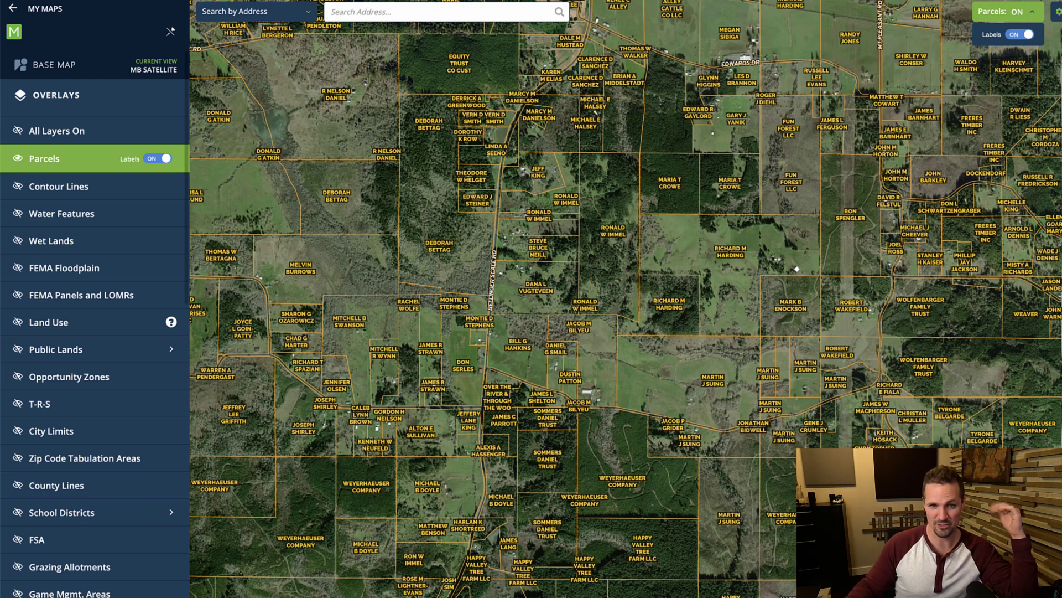
# - Convert the square farmland parcel between Cottonwood Ln and Bond Rd, north of Lacomb Dr, to a Boundary mapped feature
pyautogui.scroll(5, 562, 202)
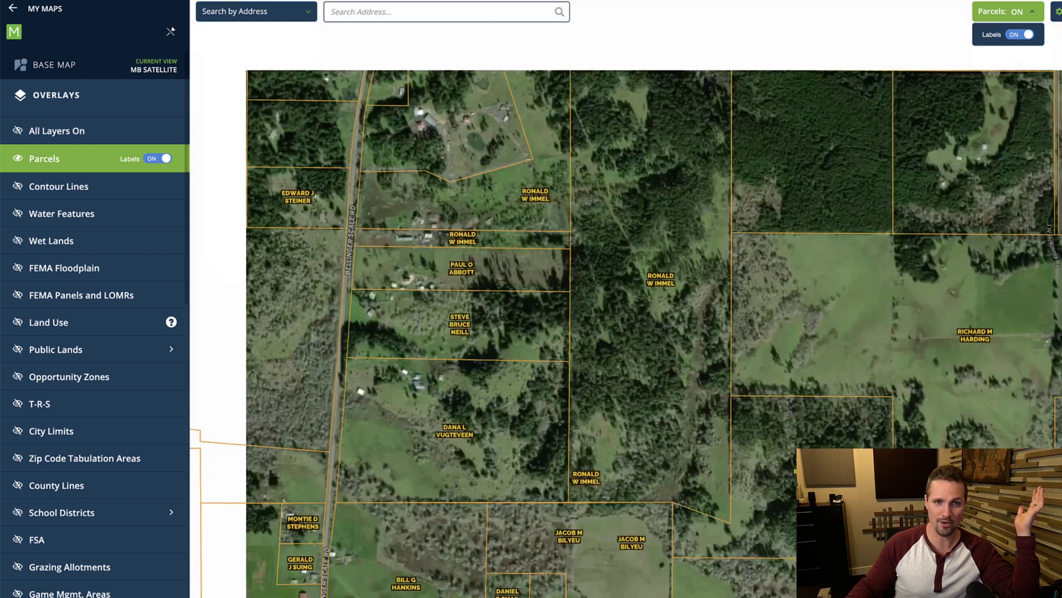
pyautogui.moveTo(618, 187); pyautogui.dragTo(748, 332)
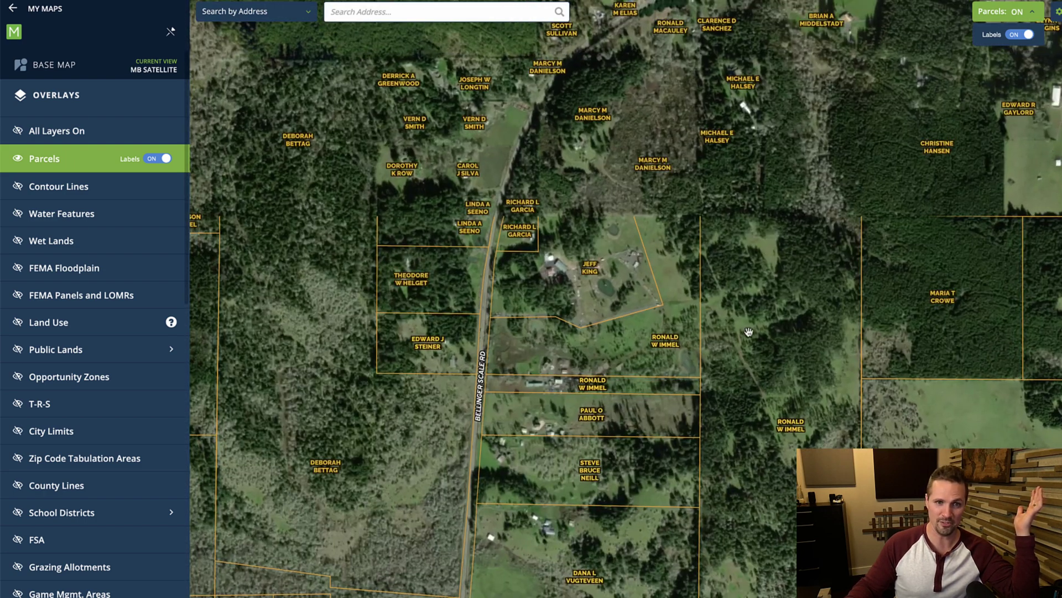
pyautogui.moveTo(606, 116); pyautogui.dragTo(810, 369)
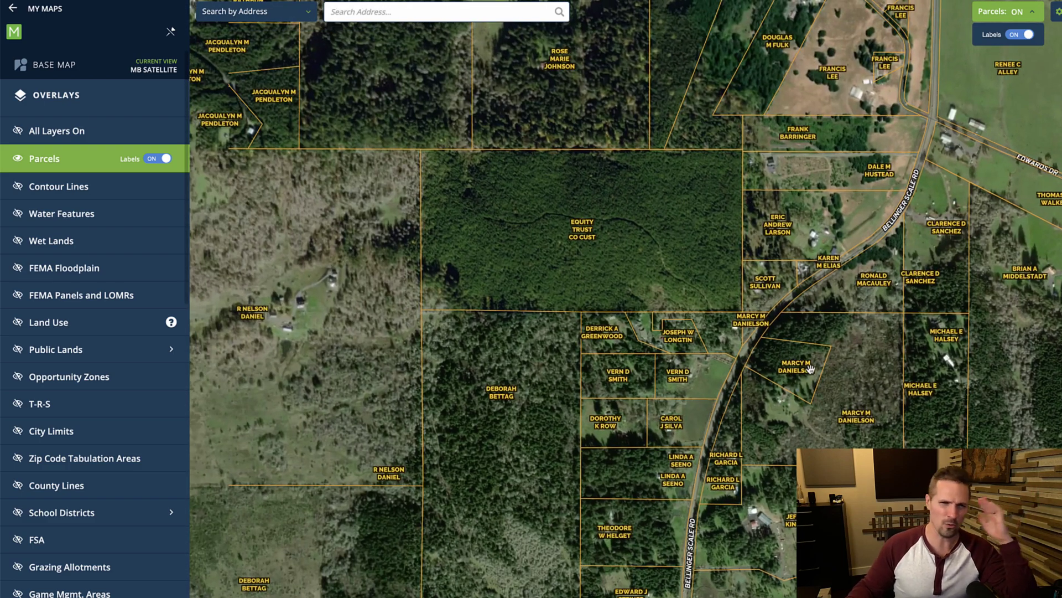
pyautogui.moveTo(442, 33); pyautogui.dragTo(817, 403)
pyautogui.moveTo(737, 67); pyautogui.dragTo(637, 391)
pyautogui.moveTo(288, 133); pyautogui.dragTo(804, 453)
pyautogui.moveTo(364, 297); pyautogui.dragTo(587, 236)
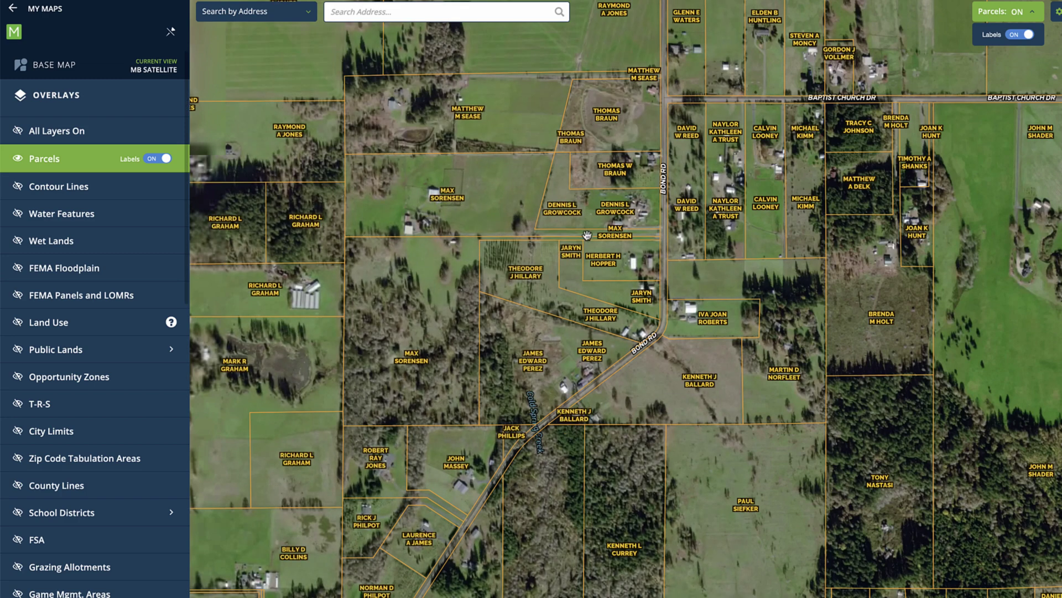
pyautogui.moveTo(412, 445); pyautogui.dragTo(892, 290)
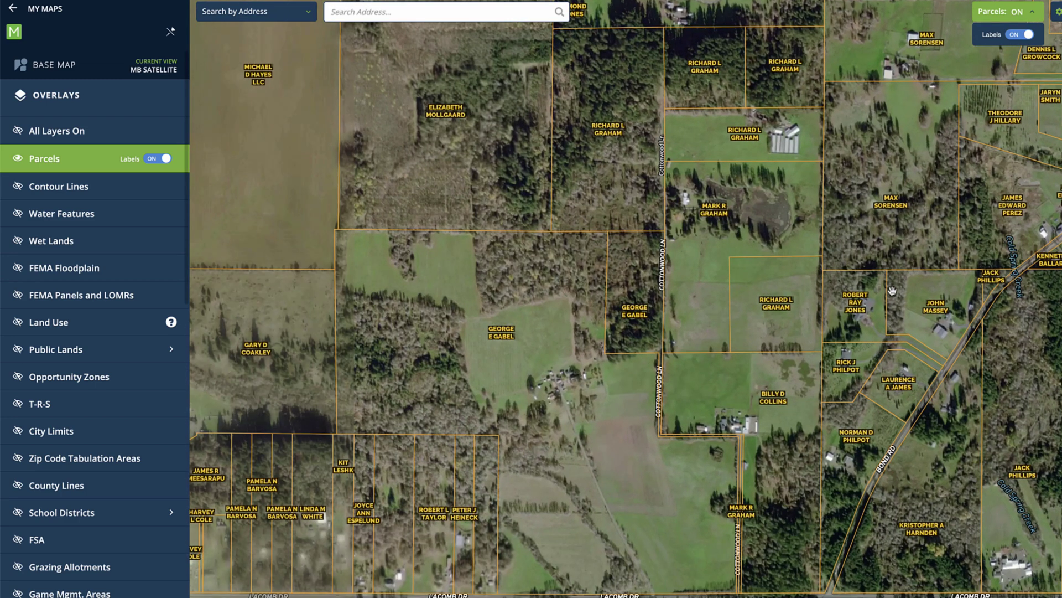
pyautogui.scroll(2, 688, 355)
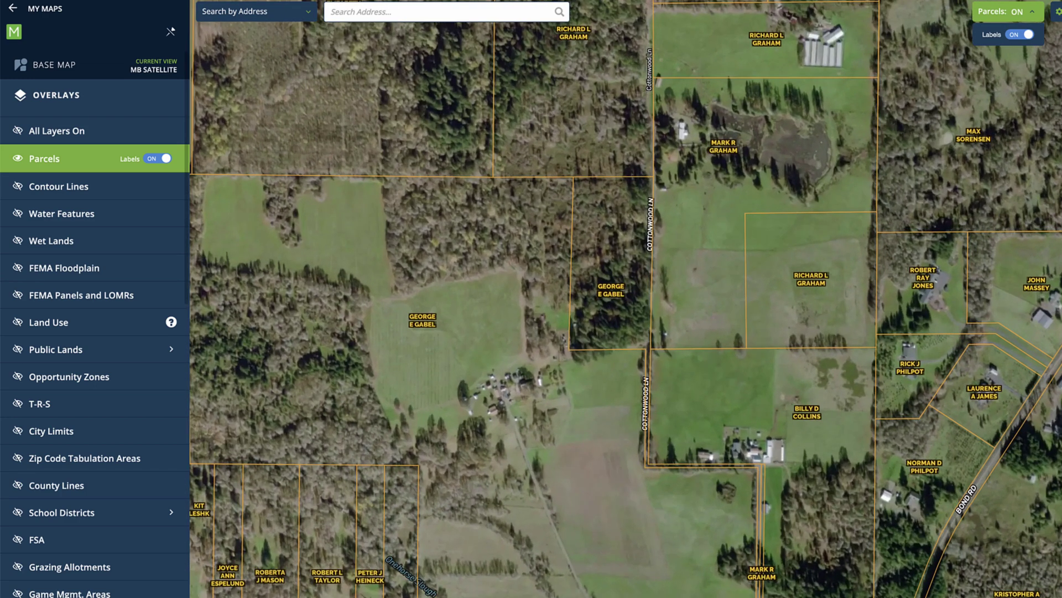
pyautogui.click(811, 278)
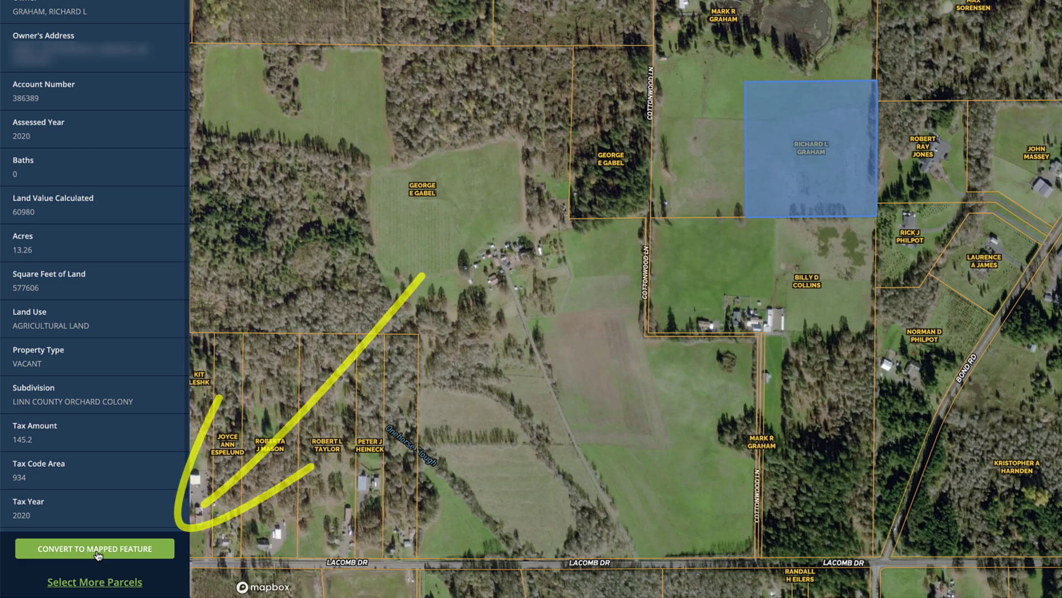
pyautogui.click(98, 550)
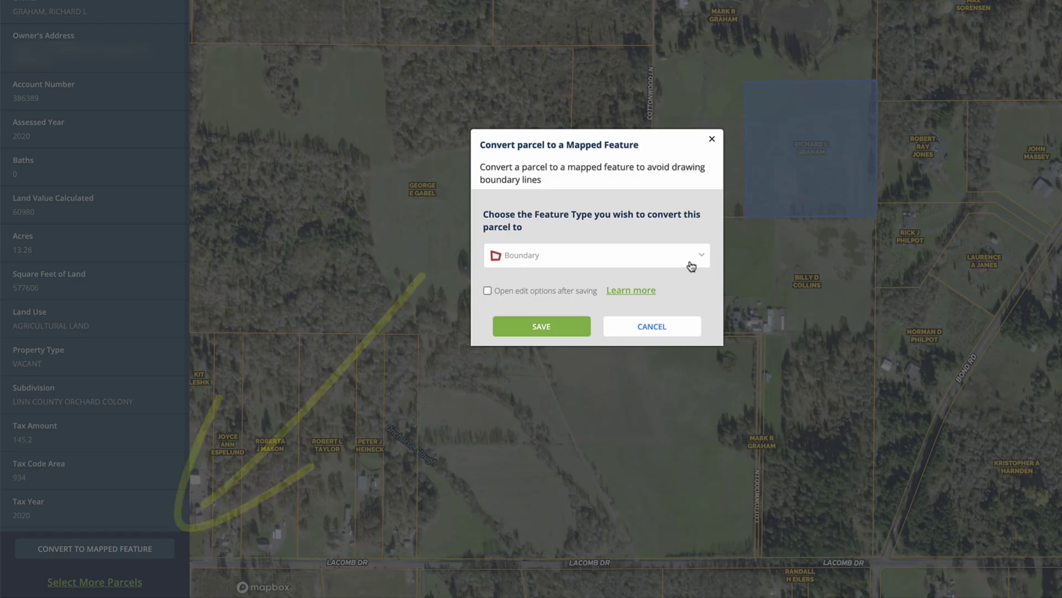
pyautogui.click(539, 328)
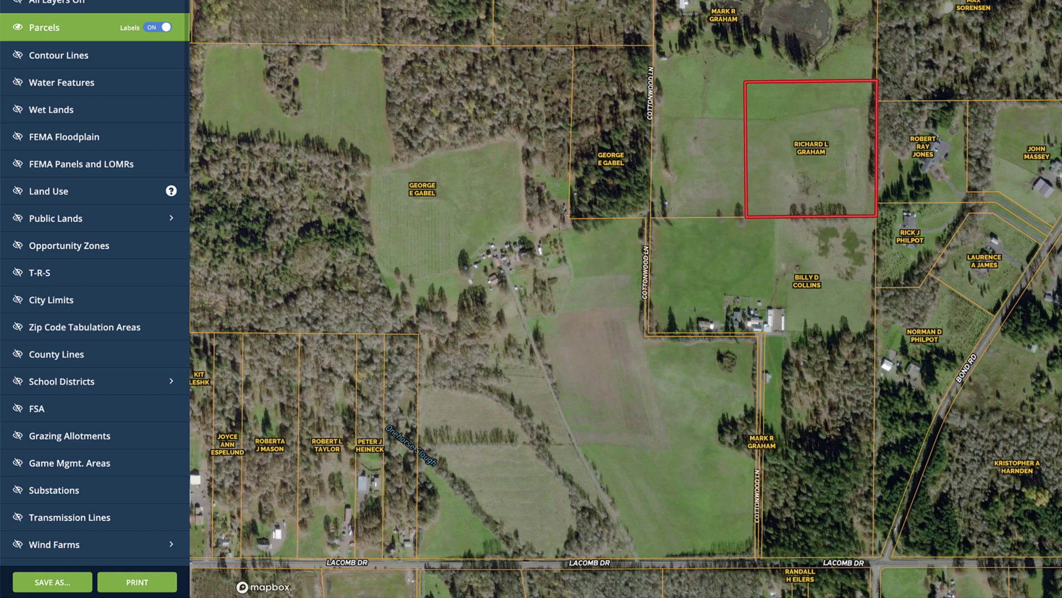
# - Save the map as "Linn County Parcel" with an acreage of 13.26 and the county Linn County
pyautogui.scroll(2, 811, 160)
pyautogui.moveTo(858, 139); pyautogui.dragTo(756, 269)
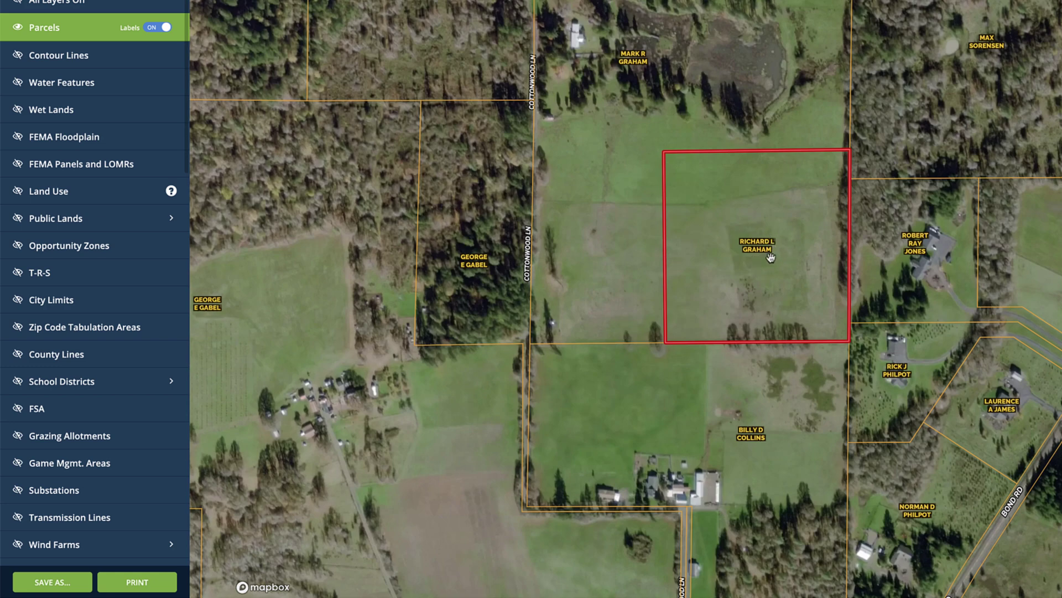
pyautogui.click(59, 584)
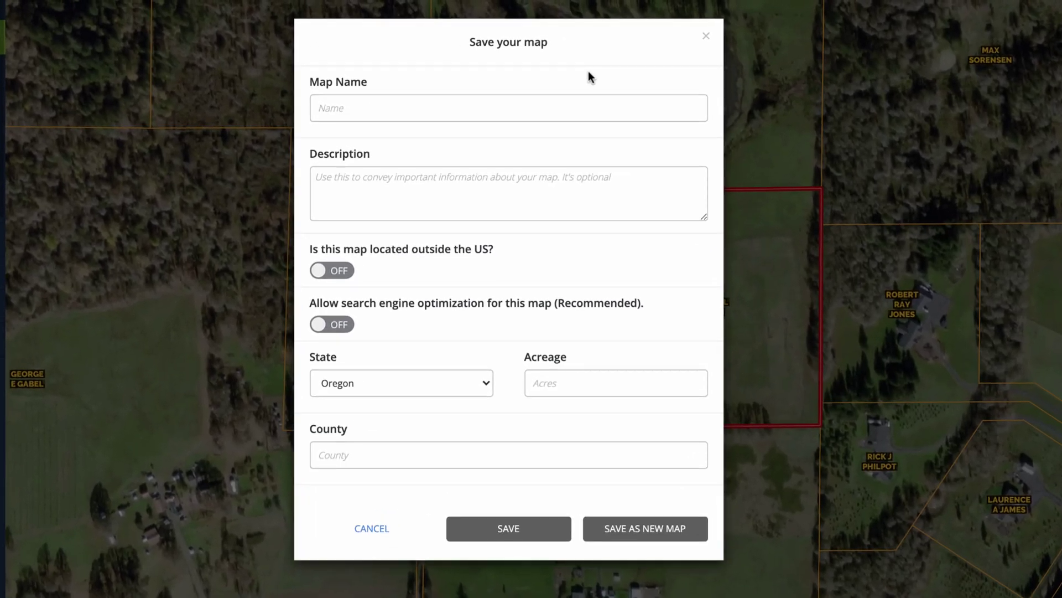
pyautogui.click(581, 101)
pyautogui.write('Linn County Parcel')
pyautogui.click(611, 376)
pyautogui.write('13.26')
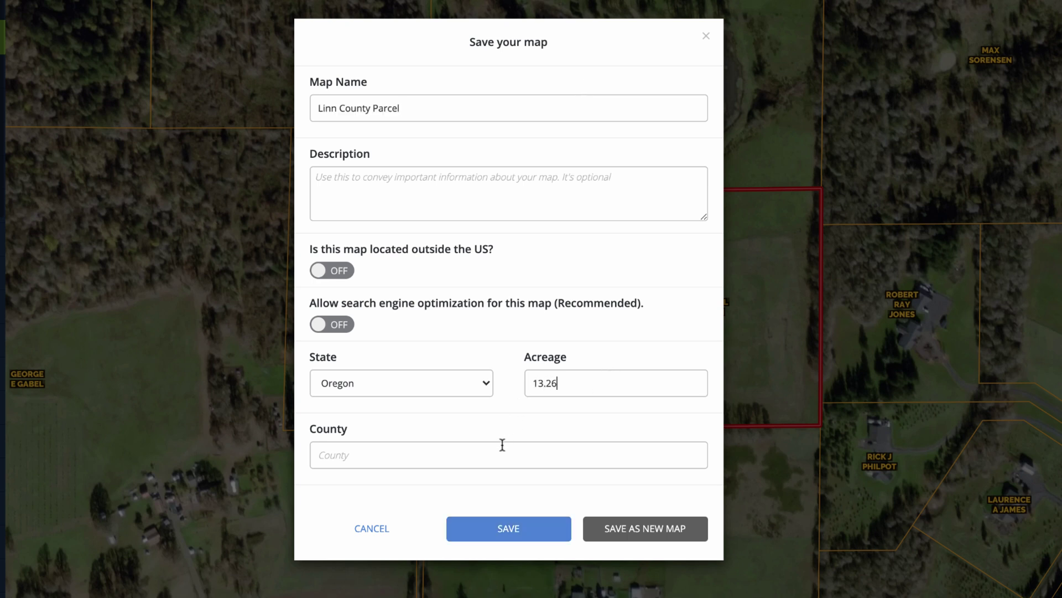
pyautogui.click(542, 455)
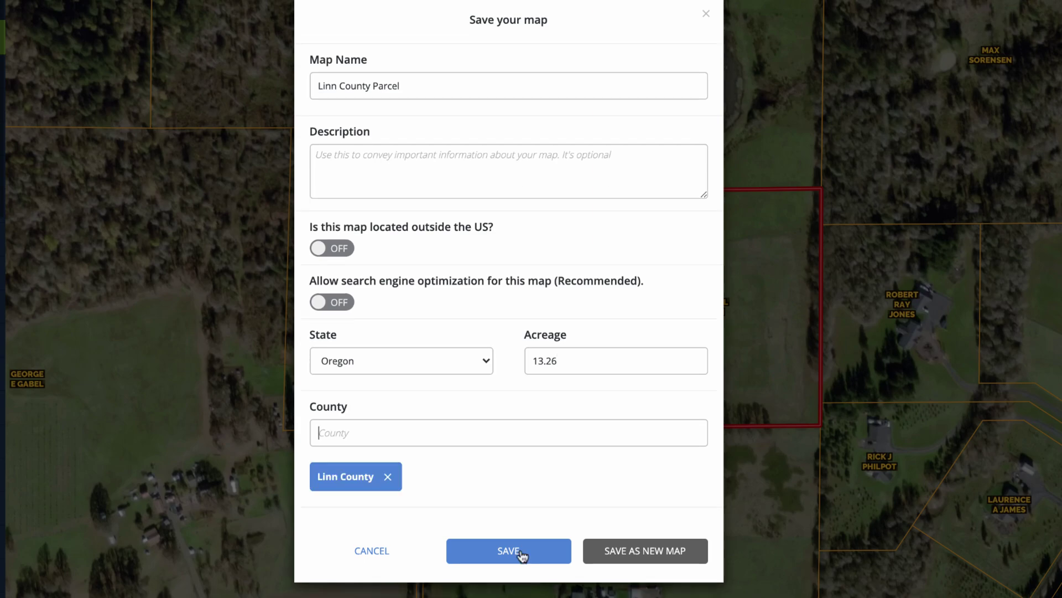
pyautogui.click(520, 551)
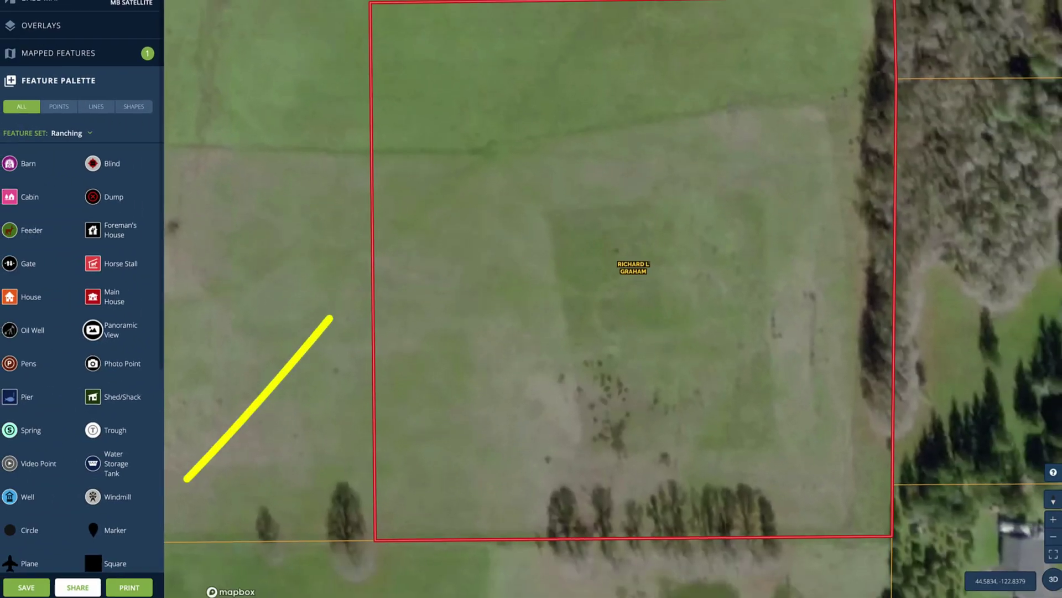
# - Review the map's email and embed sharing options and copy its unbranded share link
pyautogui.click(76, 588)
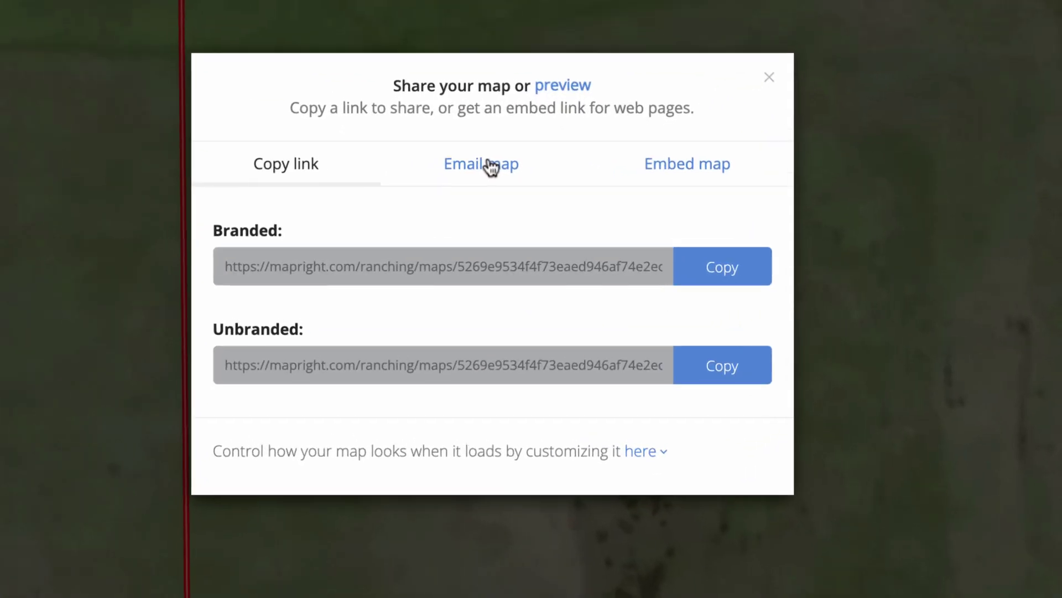
pyautogui.click(490, 167)
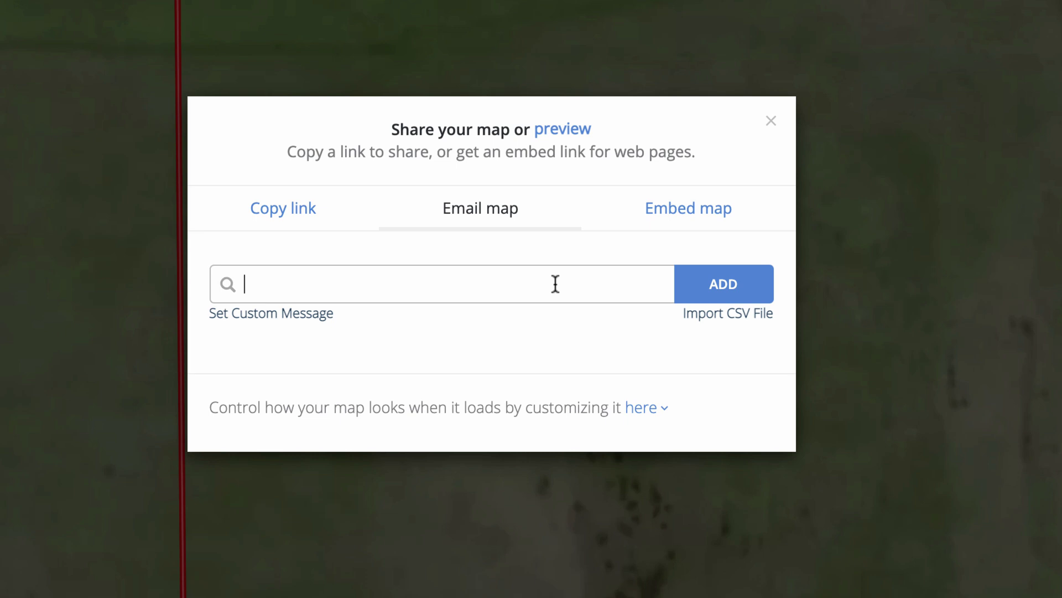
pyautogui.click(690, 208)
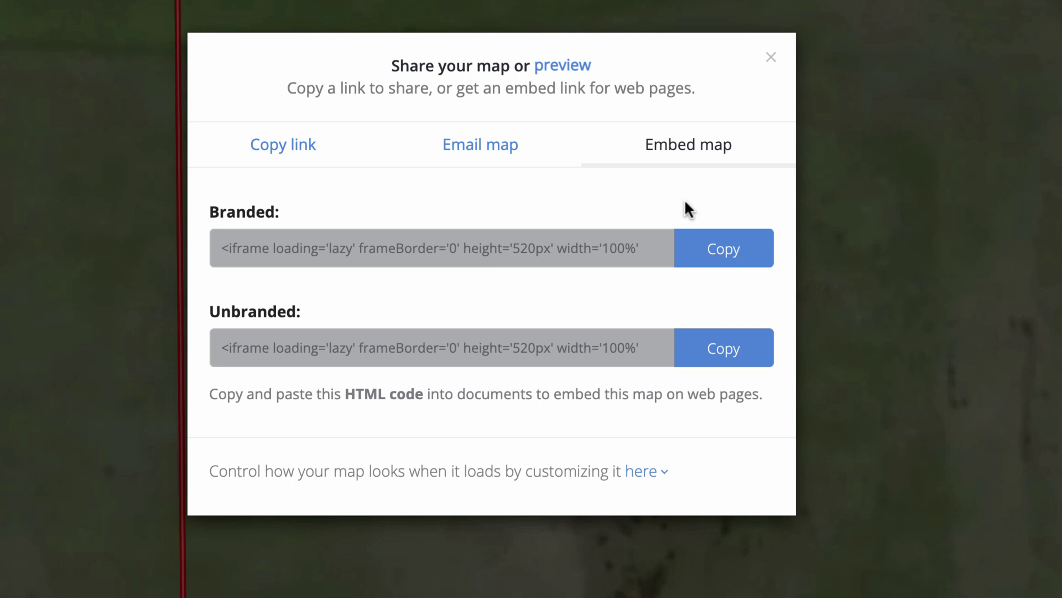
pyautogui.click(307, 148)
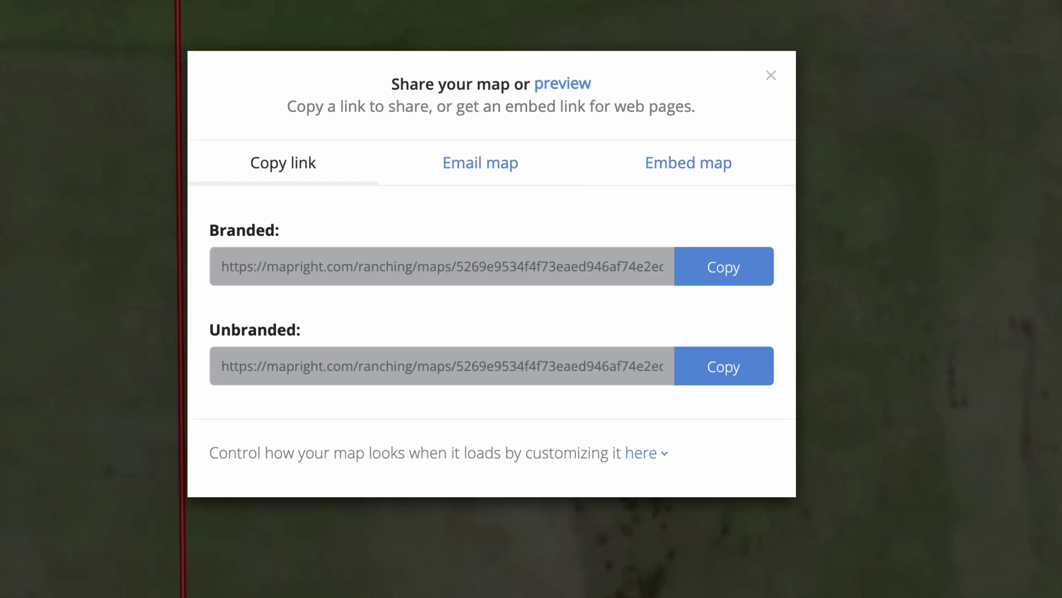
pyautogui.click(736, 376)
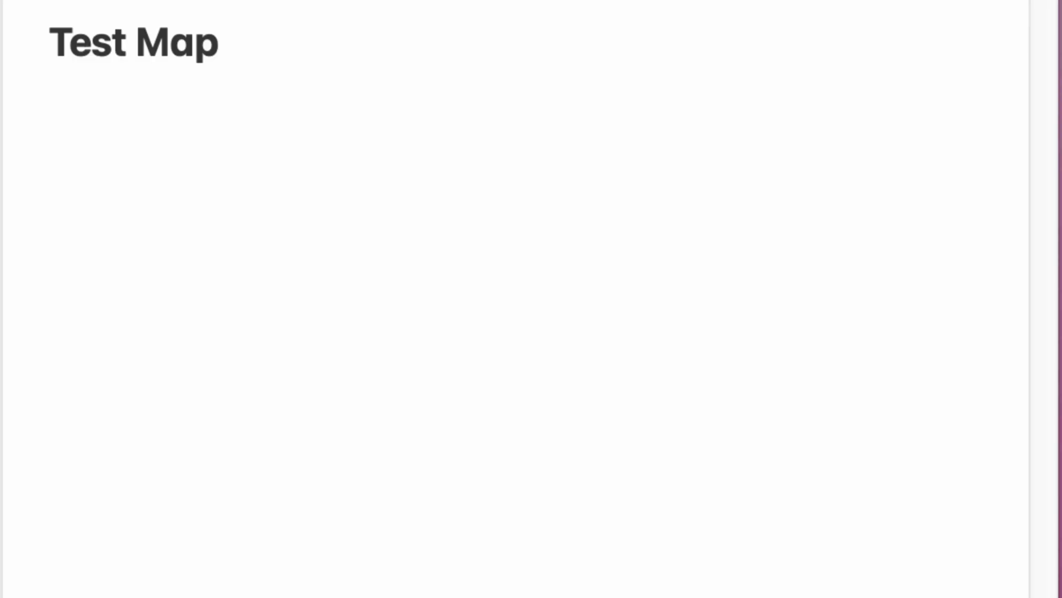
# - Switch to the notes app and paste the unbranded share link below the "Test Map" title
pyautogui.press('Return')
pyautogui.press('super+v')
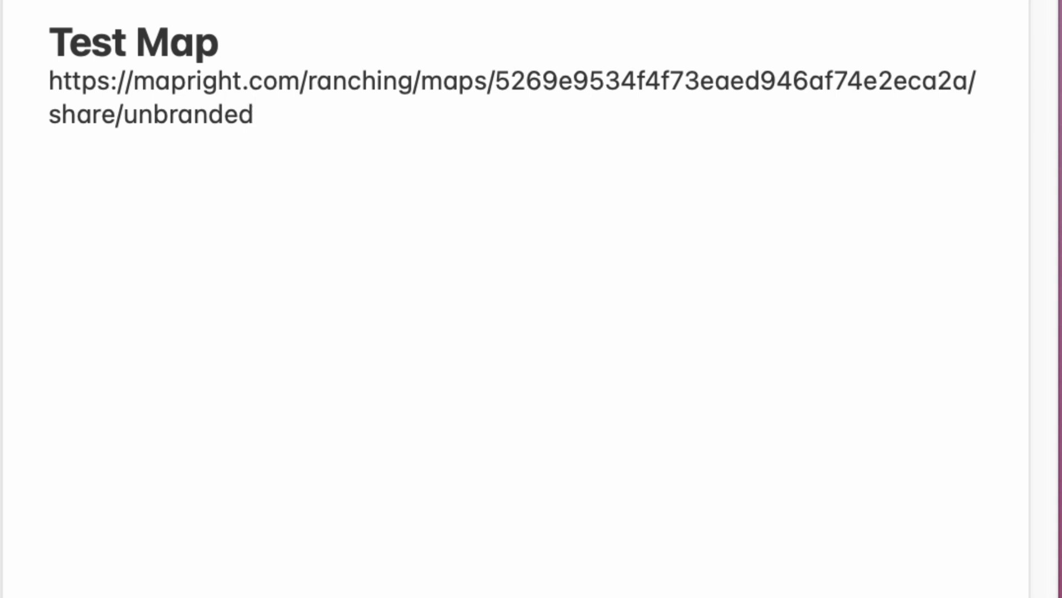
pyautogui.press('Return')
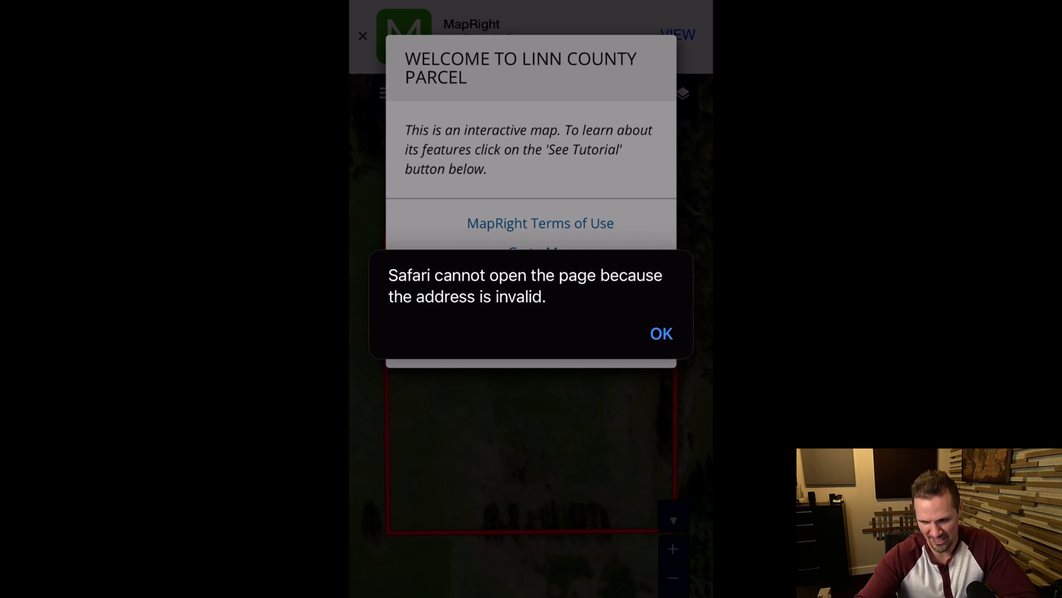
# - Go to the shared map in the phone's browser, and download and open the MapRight app from its App Store listing
pyautogui.click(662, 333)
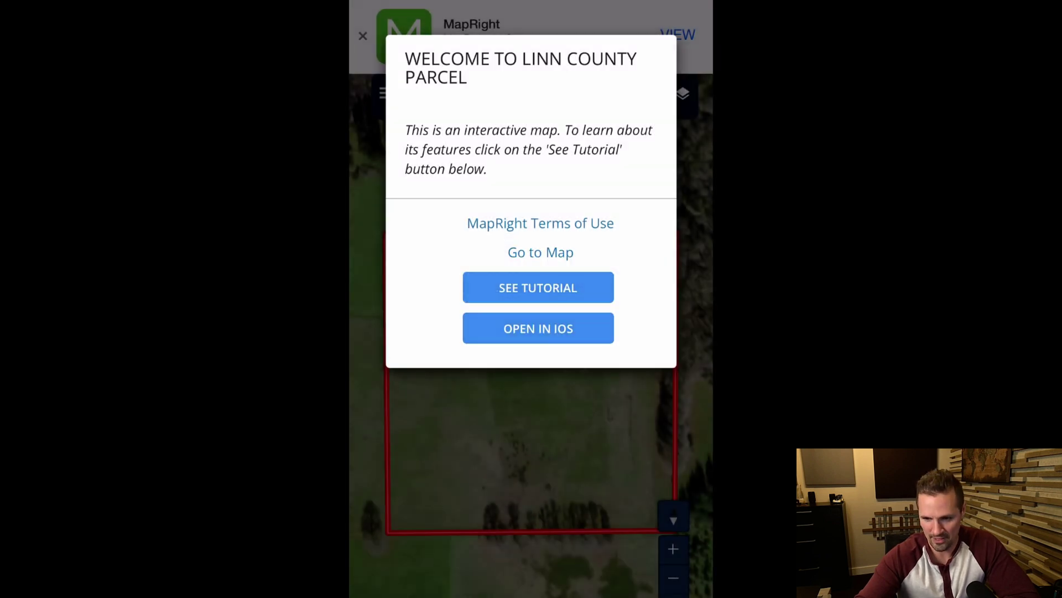
pyautogui.click(541, 252)
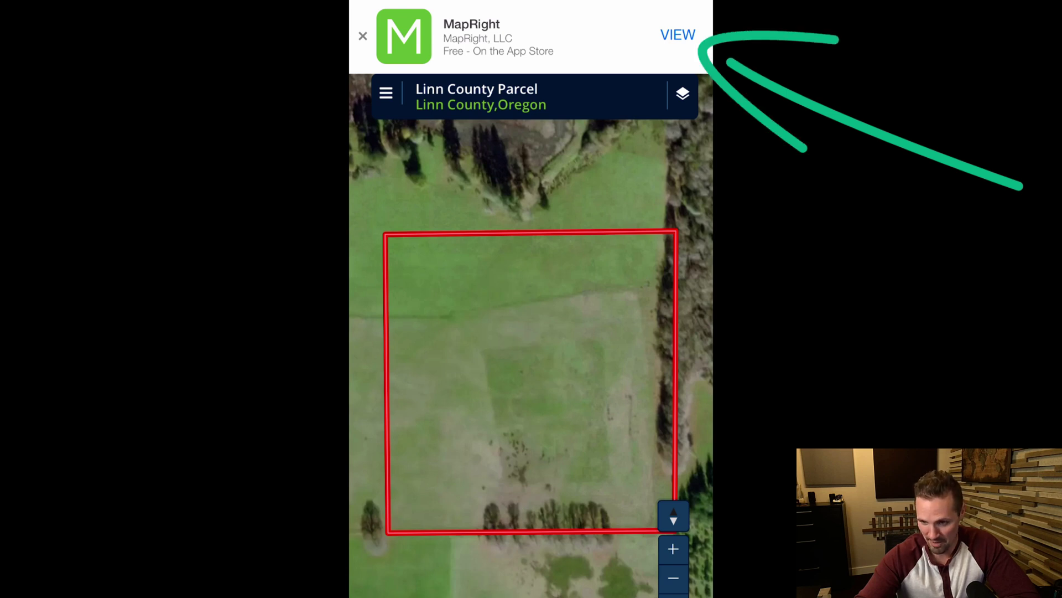
pyautogui.click(678, 35)
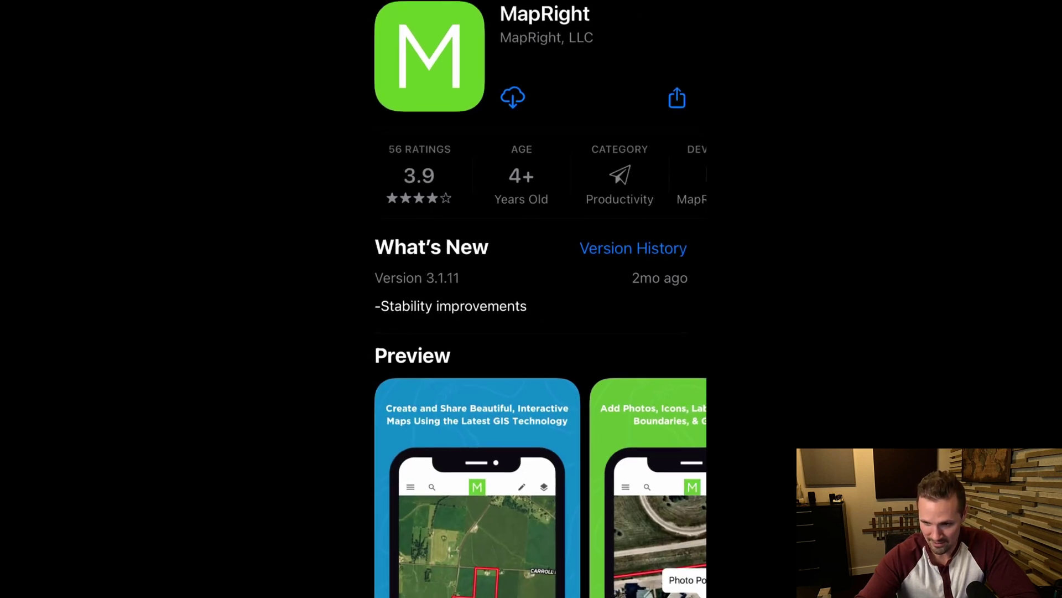
pyautogui.click(514, 103)
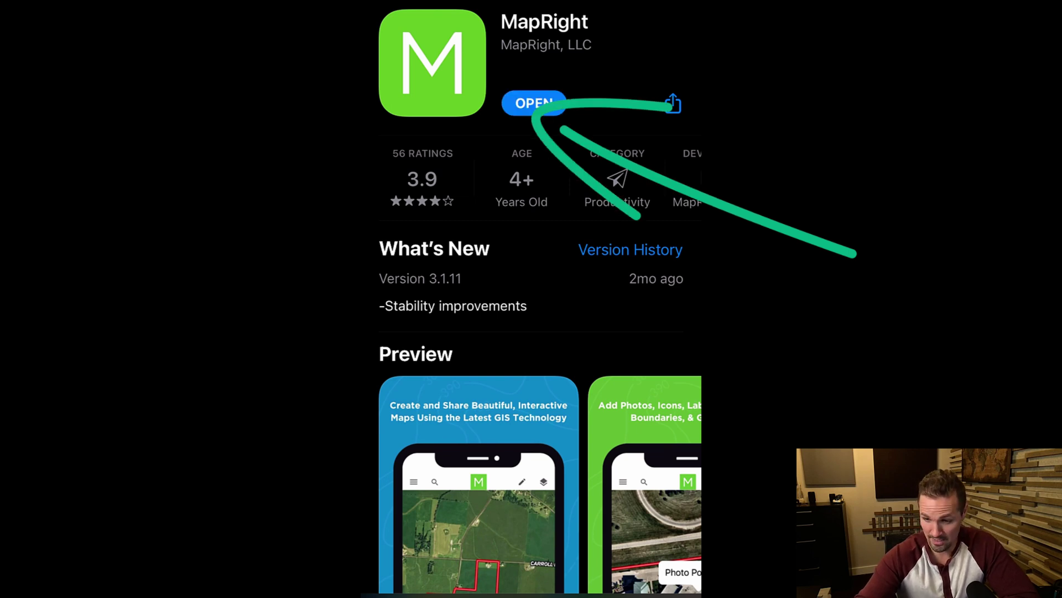
pyautogui.click(513, 103)
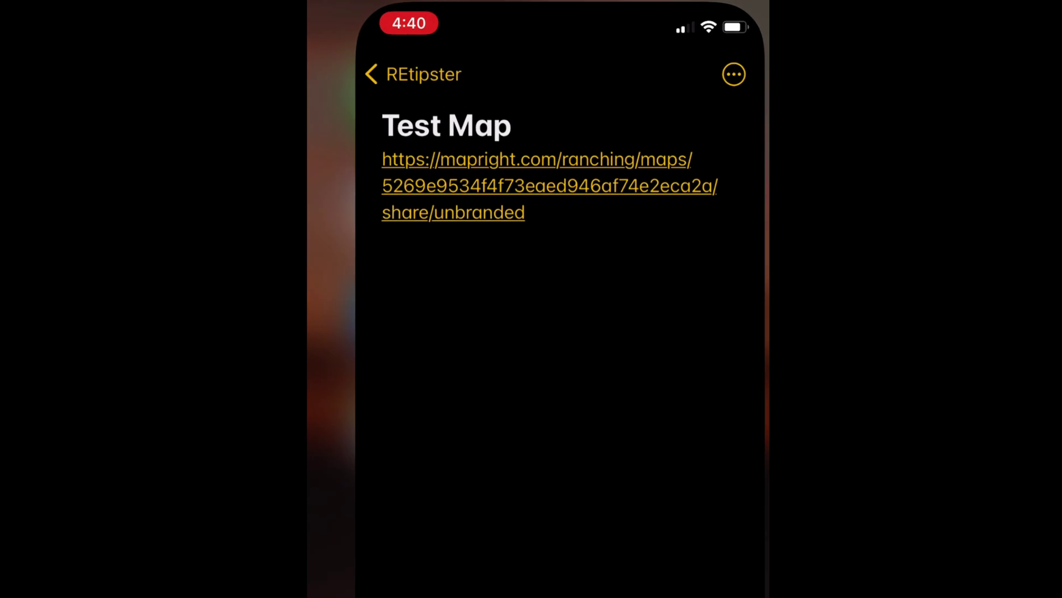
# - Follow the share link in the "Test Map" note again and open the Linn County Parcel map in the iOS app
pyautogui.click(511, 155)
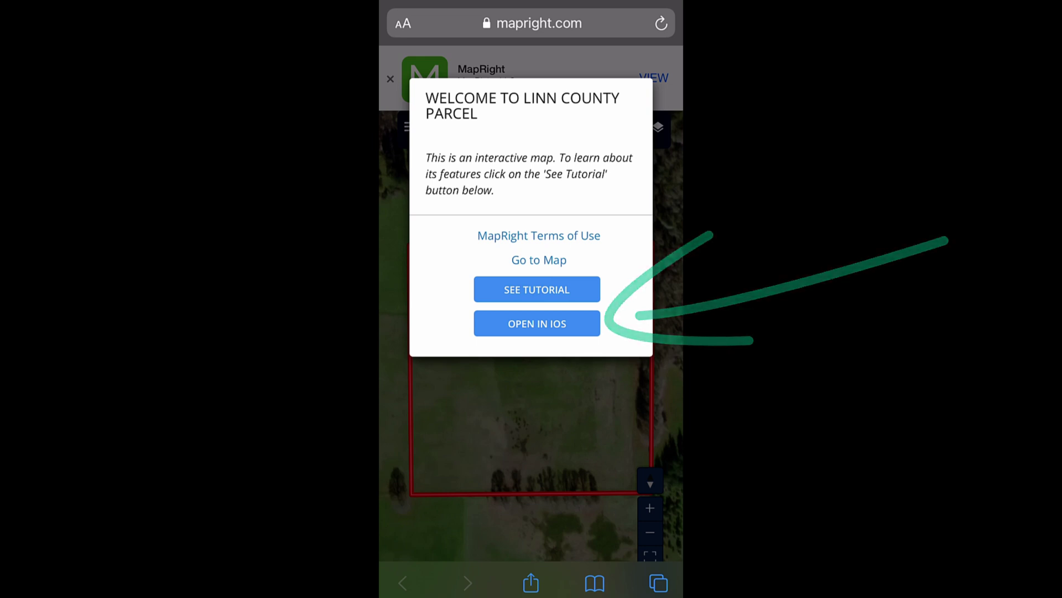
pyautogui.click(537, 323)
pyautogui.click(633, 320)
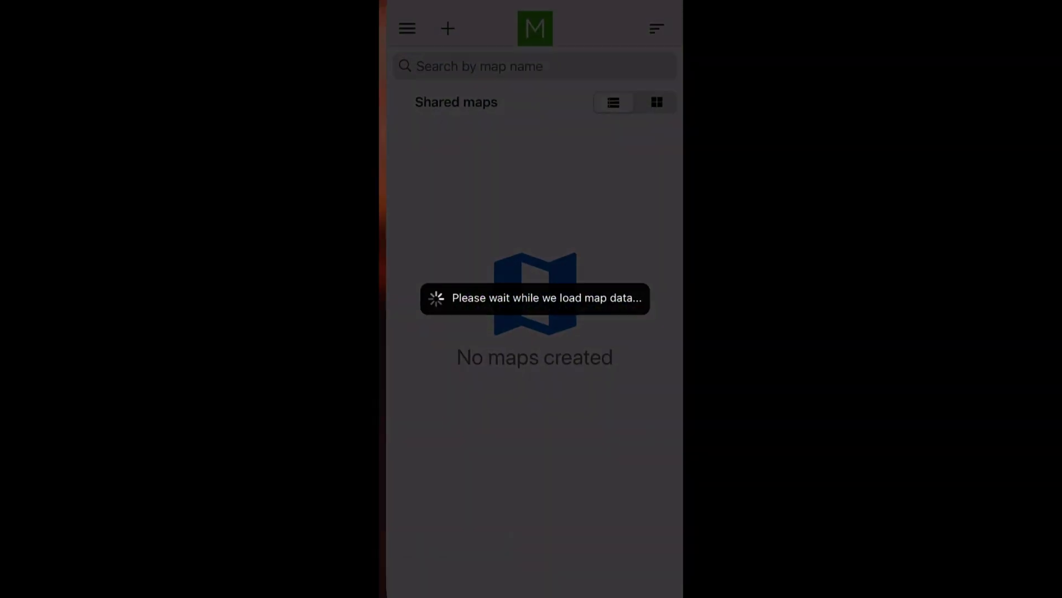